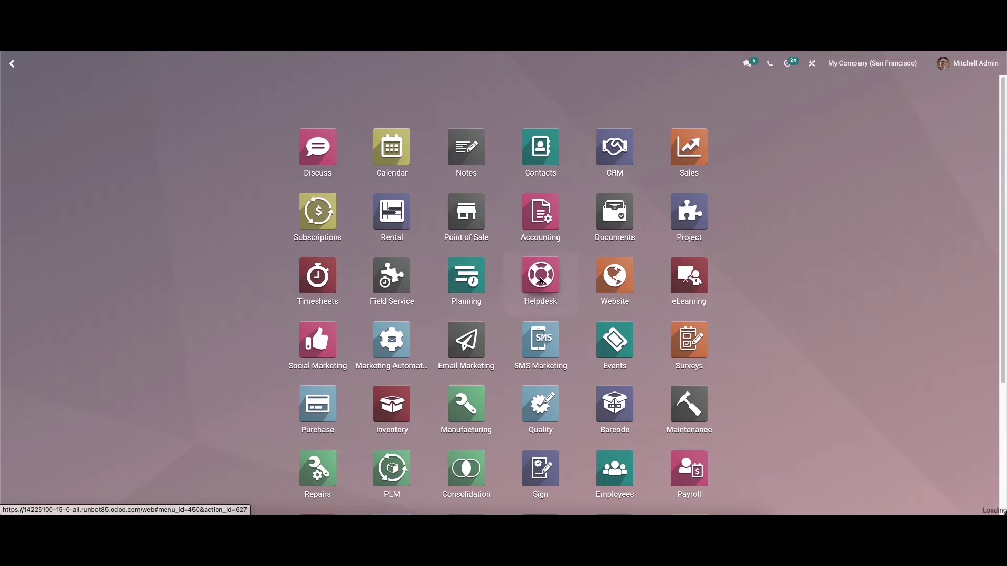
Open the Helpdesk app to view the Customer Care and VIP Support teams
click(541, 282)
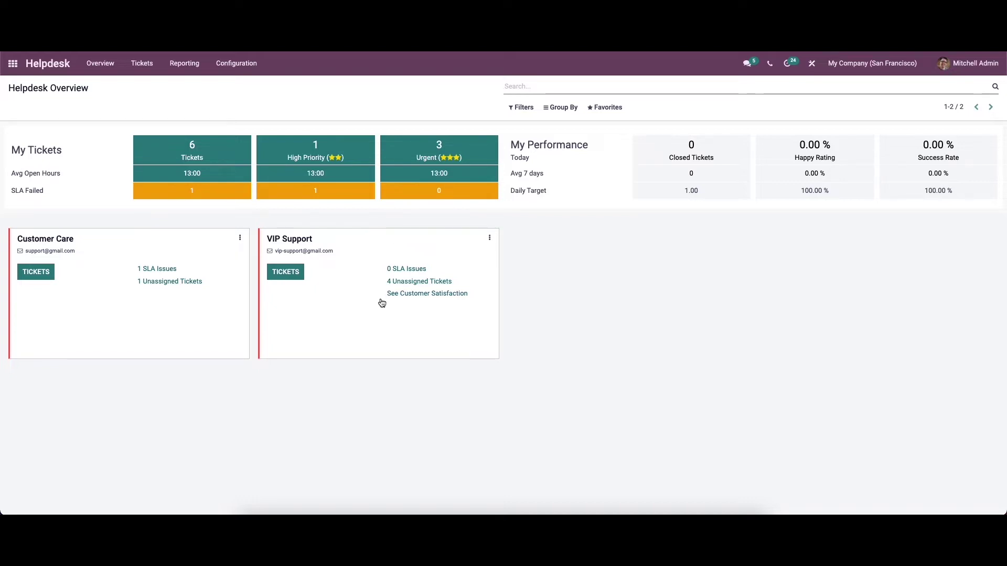
click(233, 63)
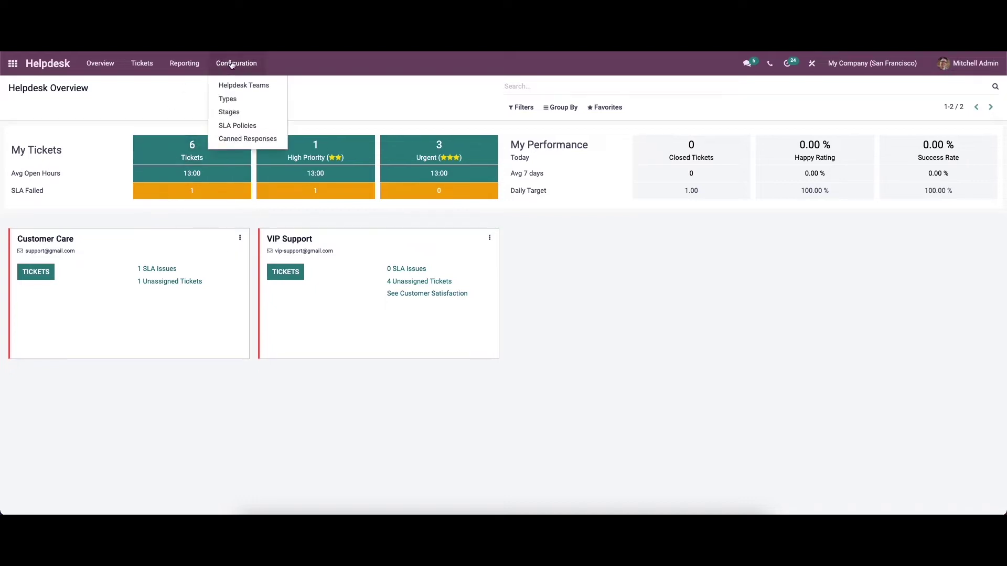
Open the Helpdesk Teams list, switching to kanban view and back to list
click(256, 88)
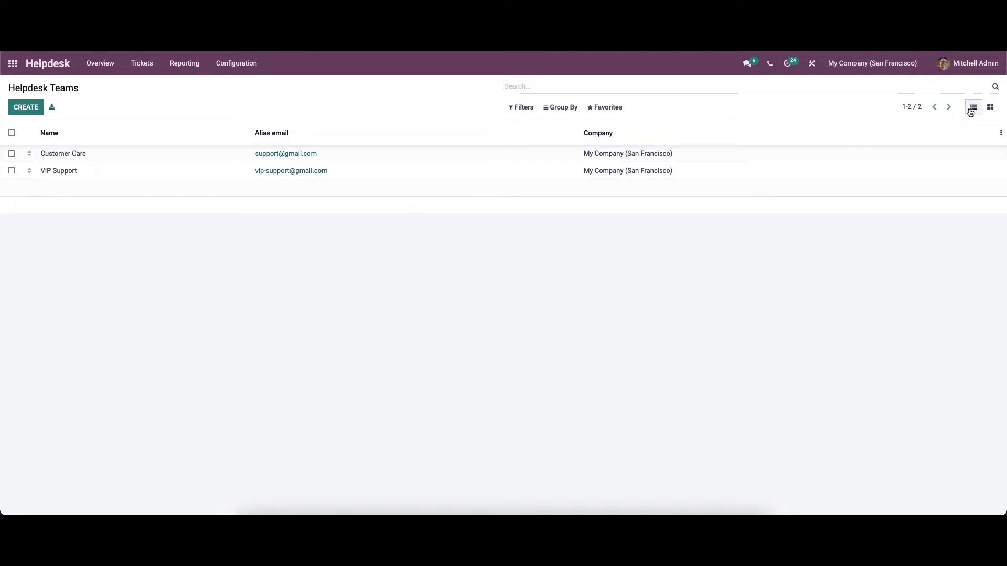
click(990, 107)
click(973, 107)
Create a new helpdesk team named 'ABC team'
click(23, 117)
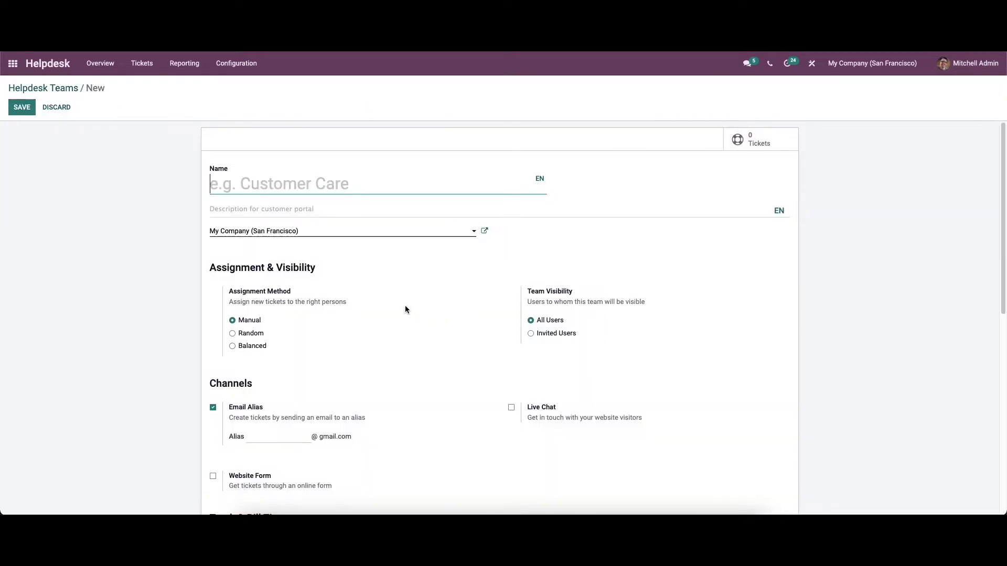
scroll(401, 304, down, 2)
scroll(383, 306, up, 2)
click(242, 181)
text(A)
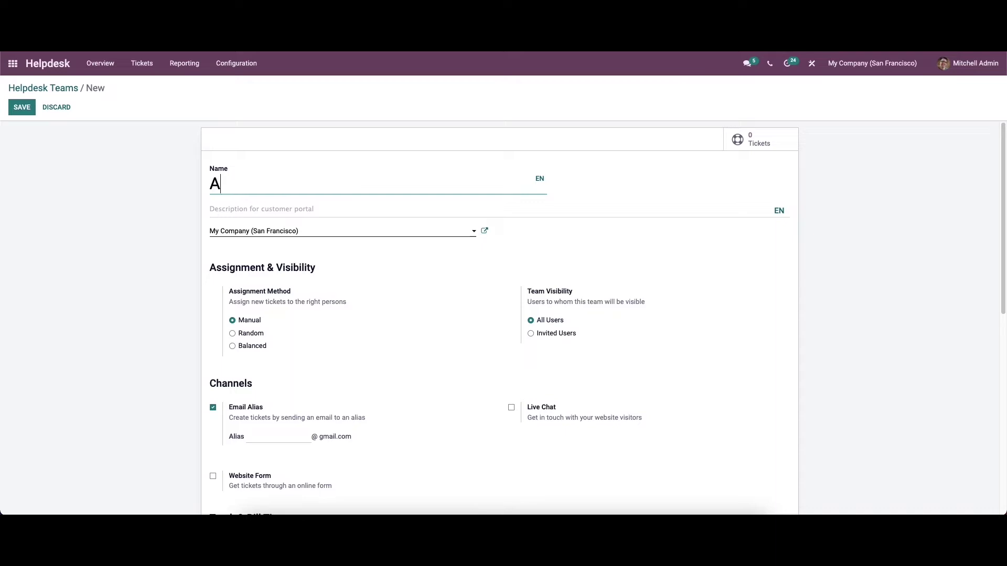
text(BC team)
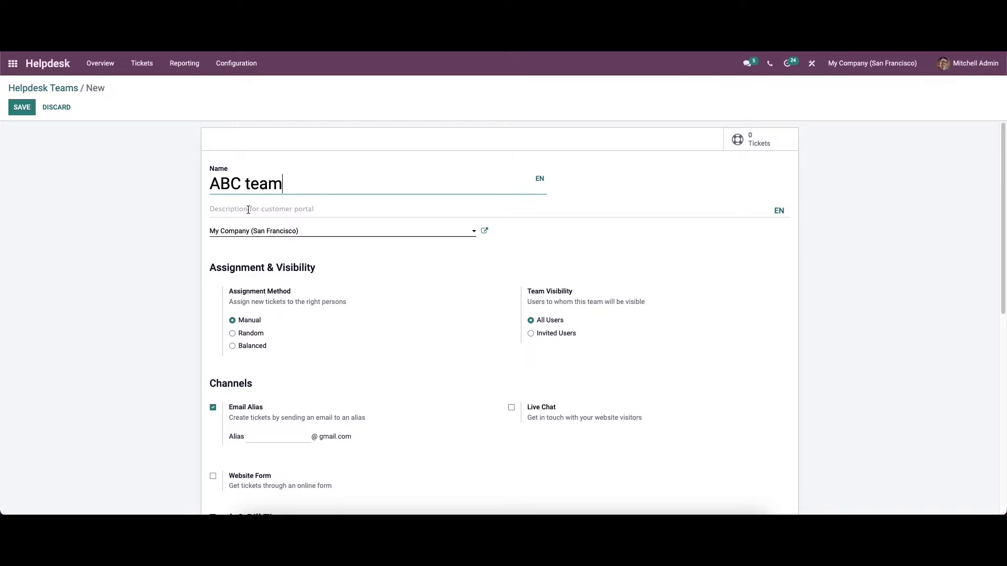
click(248, 210)
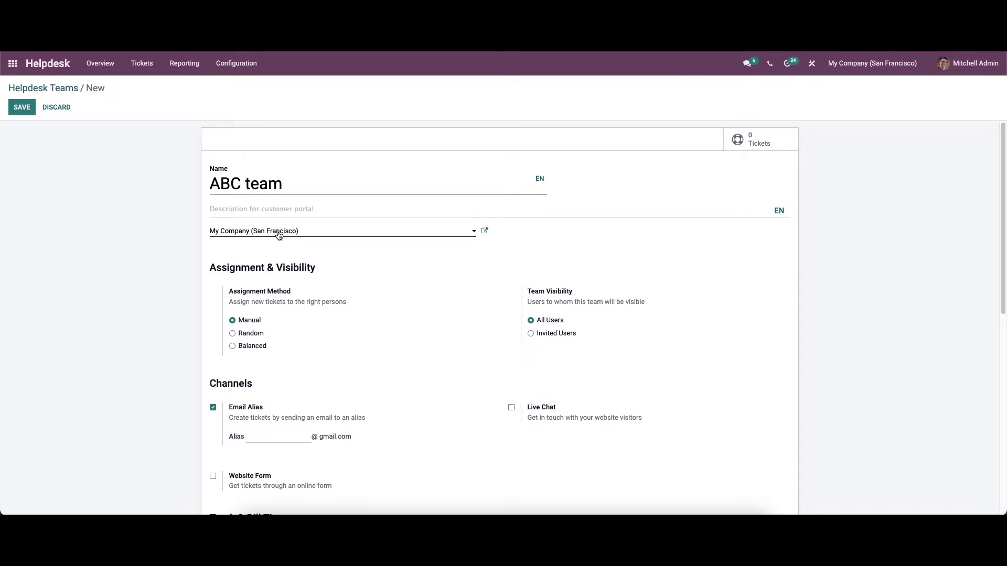
scroll(294, 231, down, 1)
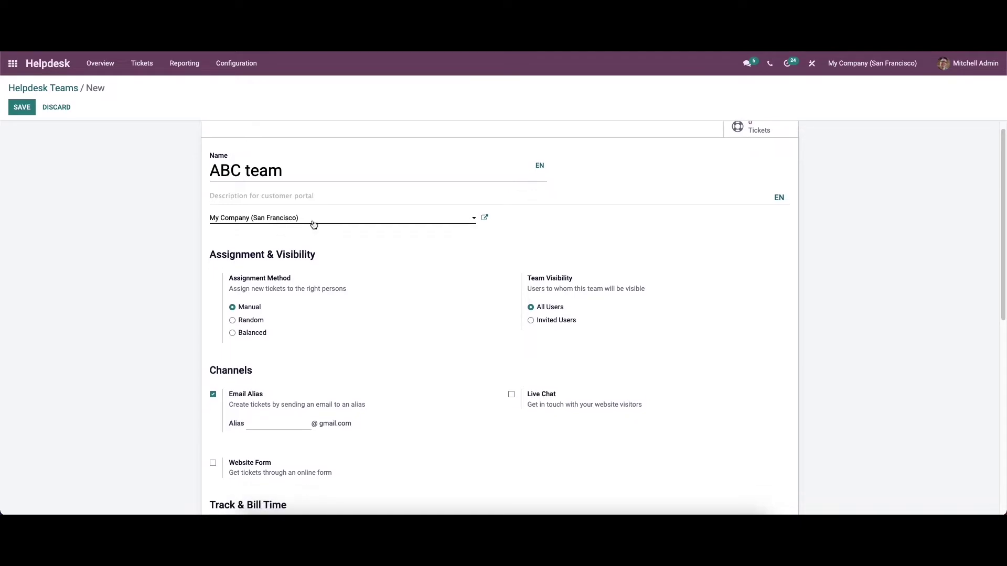
click(313, 223)
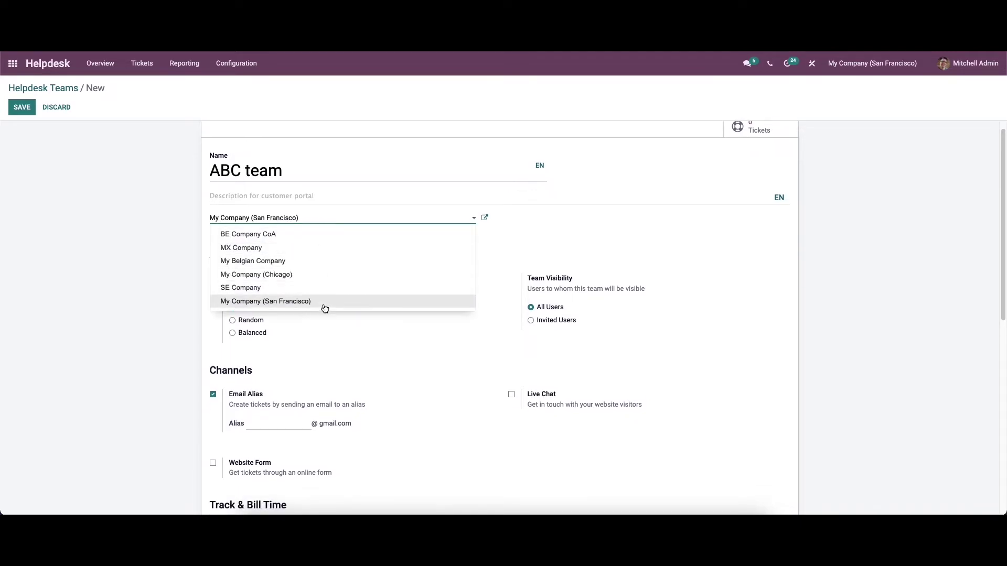
click(506, 287)
scroll(391, 248, down, 3)
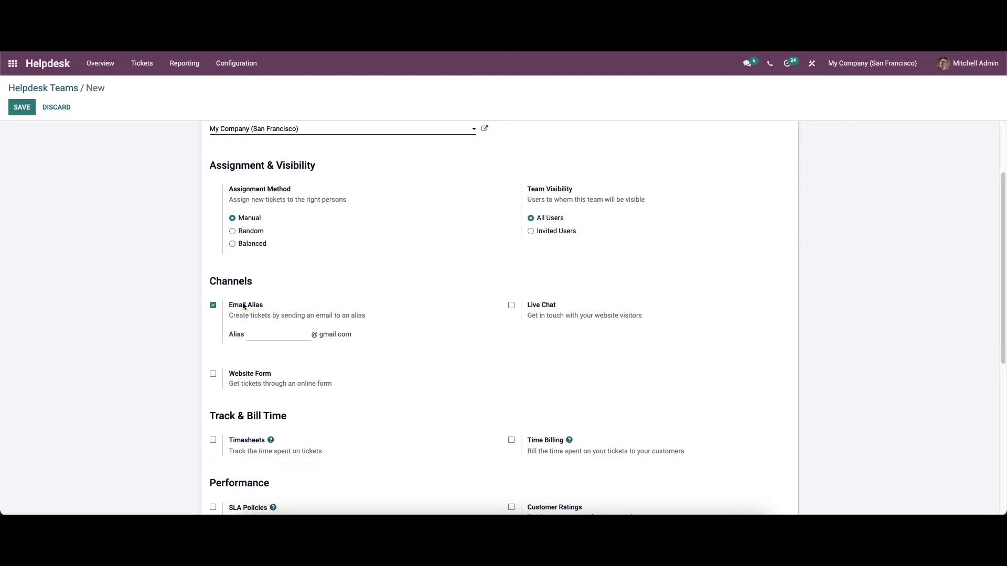
scroll(278, 389, down, 2)
scroll(278, 389, down, 2)
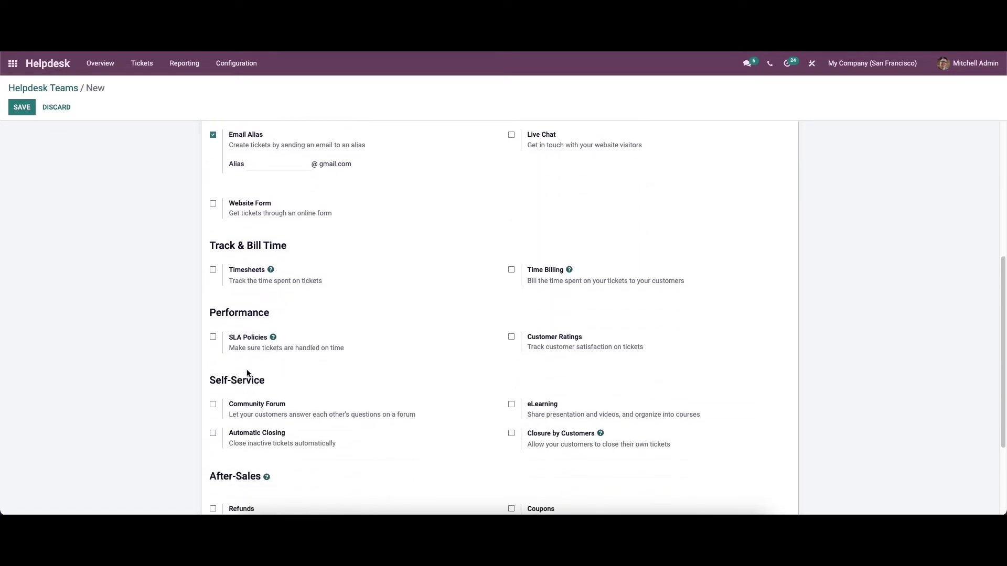
scroll(256, 379, down, 3)
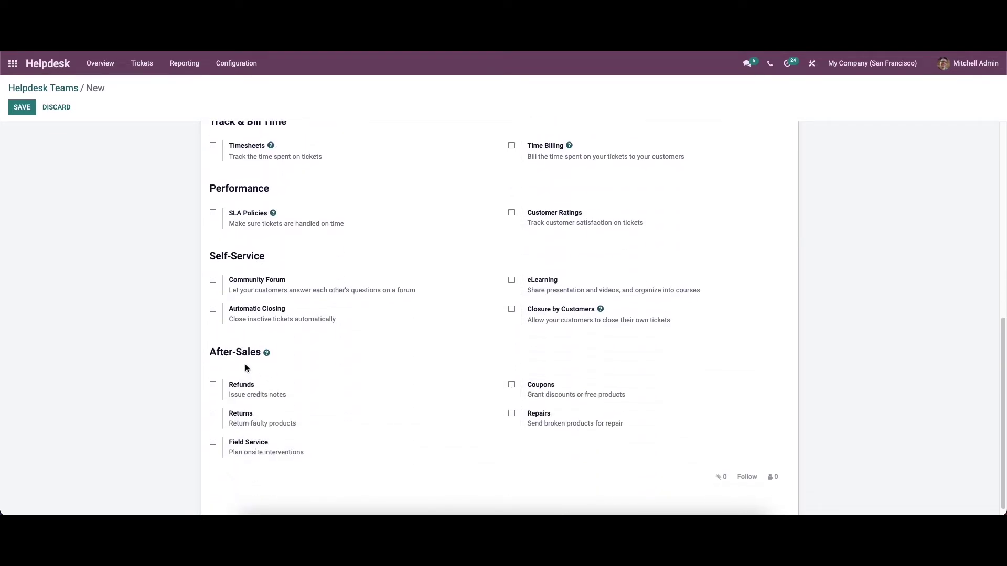
scroll(247, 366, up, 8)
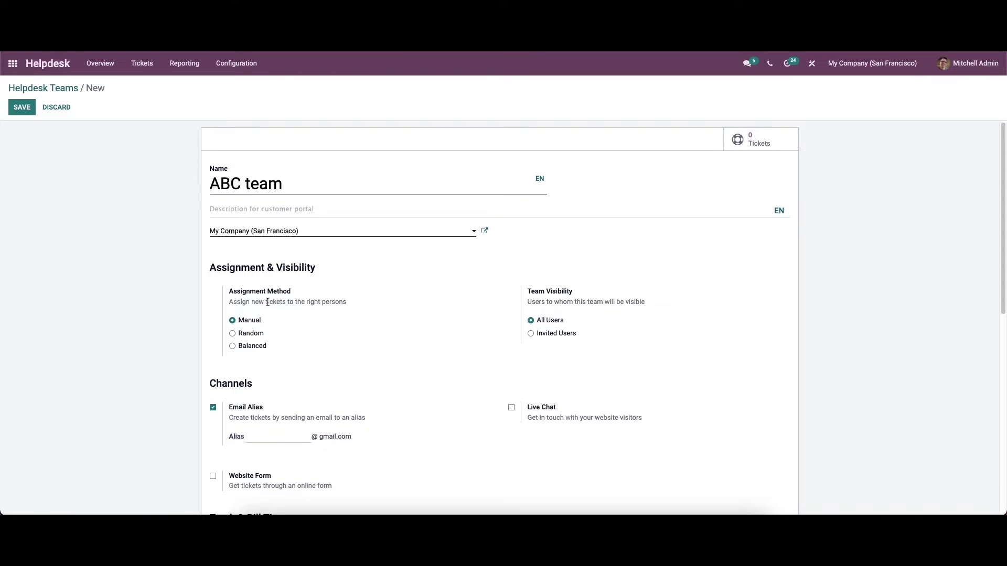
scroll(268, 302, down, 1)
Set visibility to Invited Users with nobody added, leaving ticket assignment on Manual
mouse_move(239, 258)
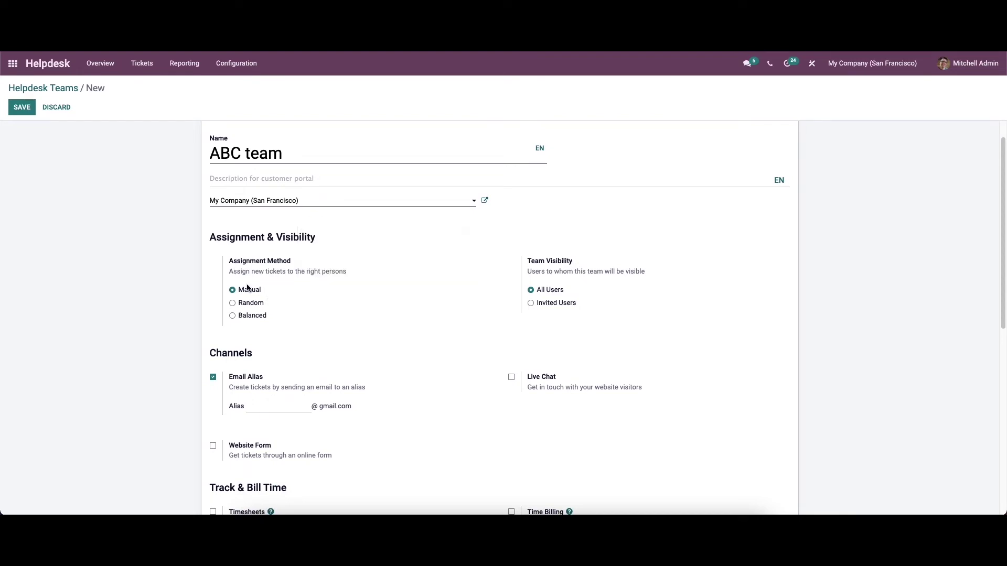
mouse_move(256, 296)
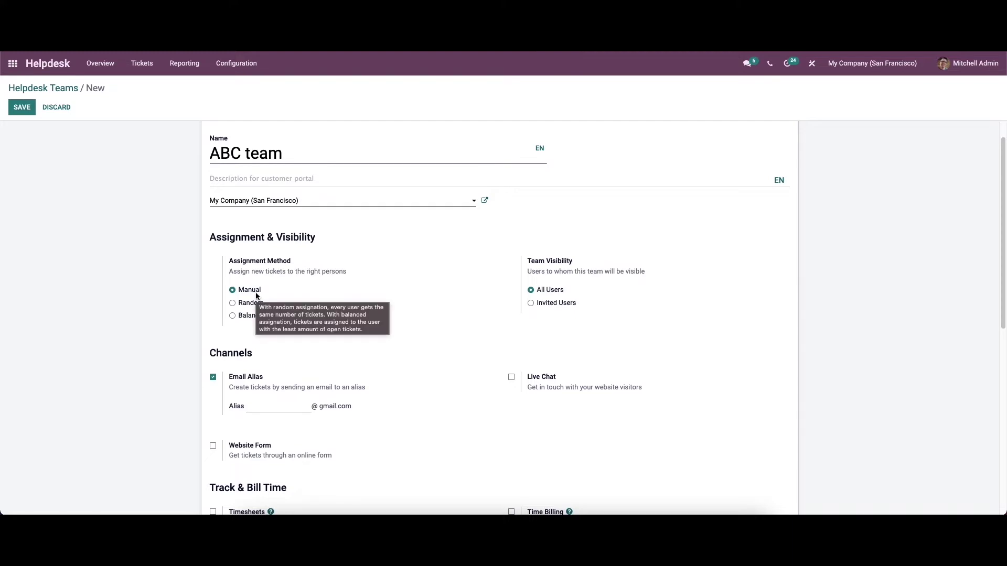
click(232, 303)
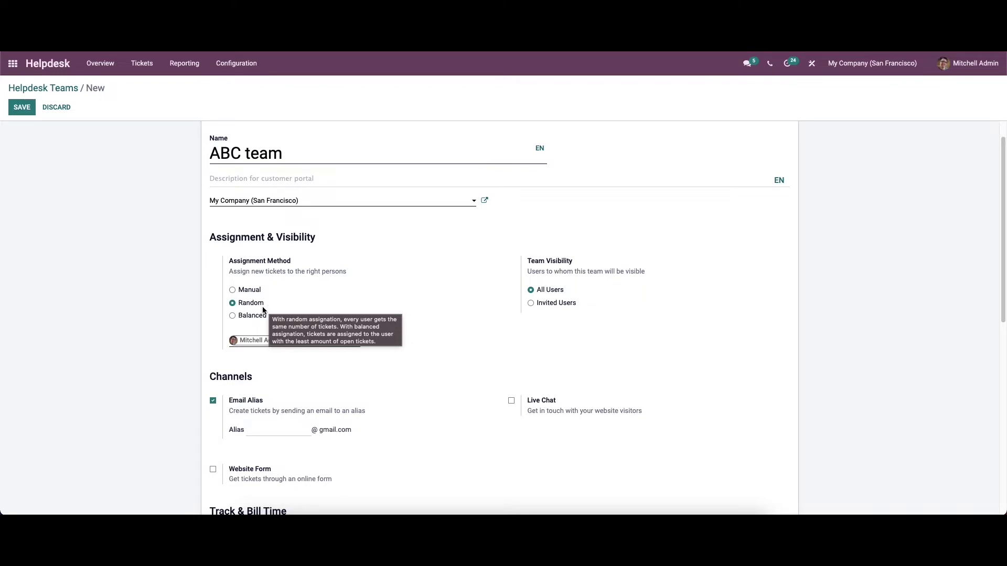
click(272, 317)
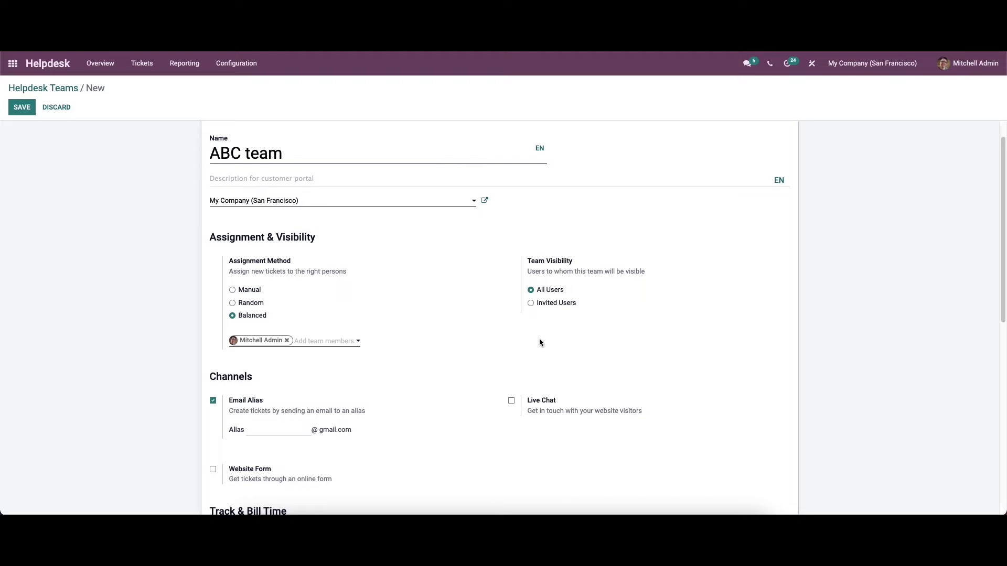
click(531, 303)
click(554, 329)
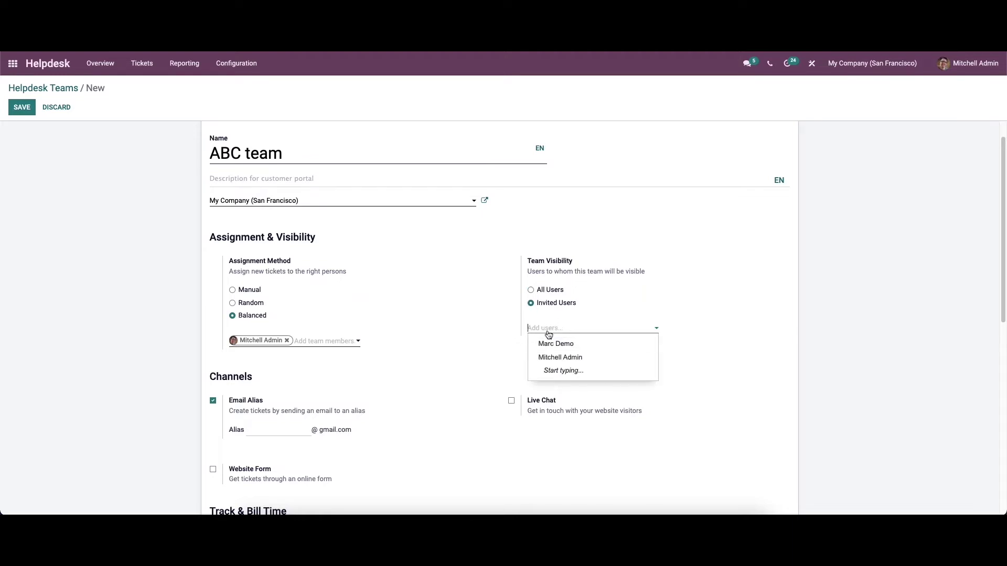
click(532, 321)
click(233, 290)
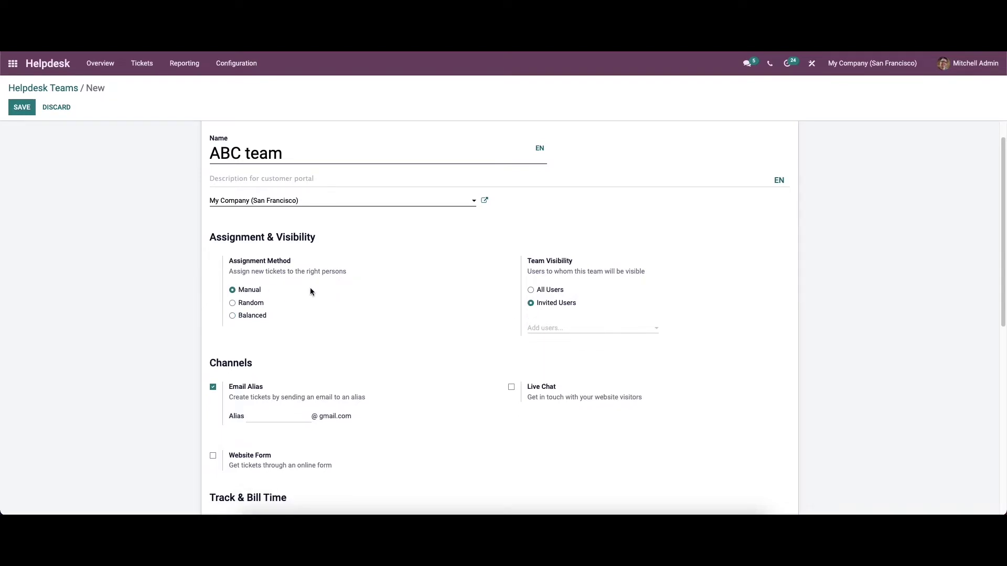
scroll(372, 281, down, 1)
Make the team visible to all users again
scroll(371, 281, down, 2)
scroll(342, 255, down, 1)
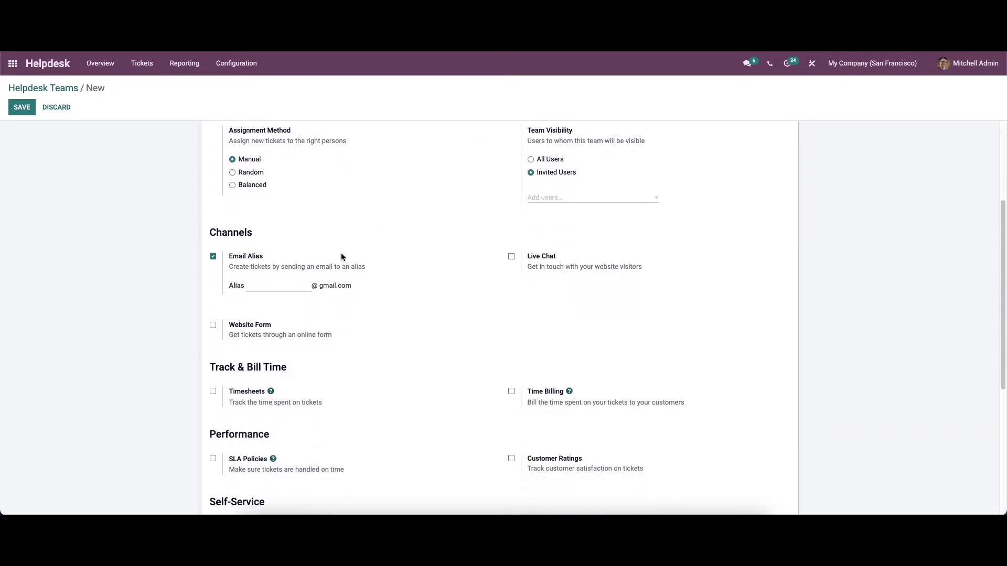
click(530, 157)
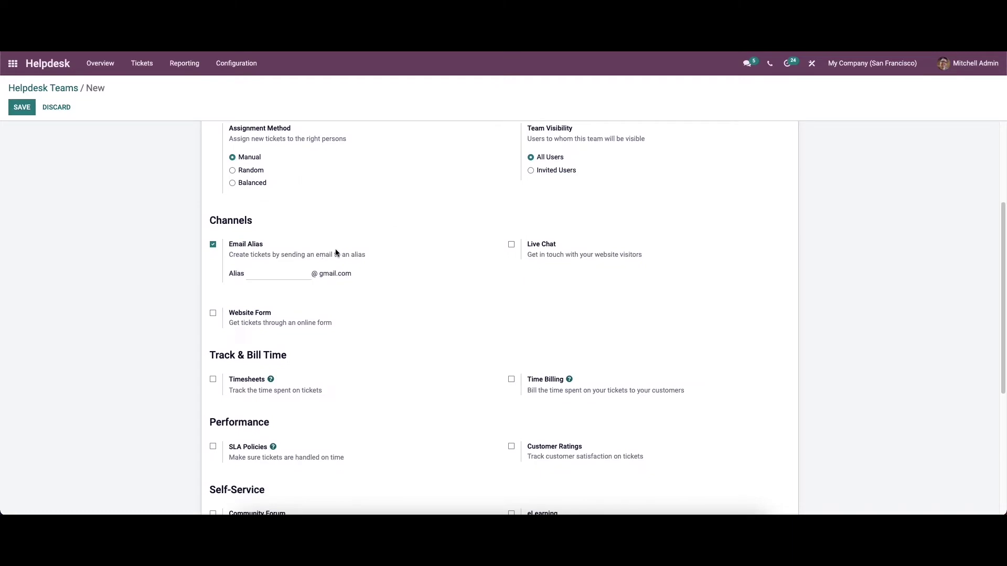
Enable Live Chat and Website Form as ticket channels
scroll(339, 246, down, 1)
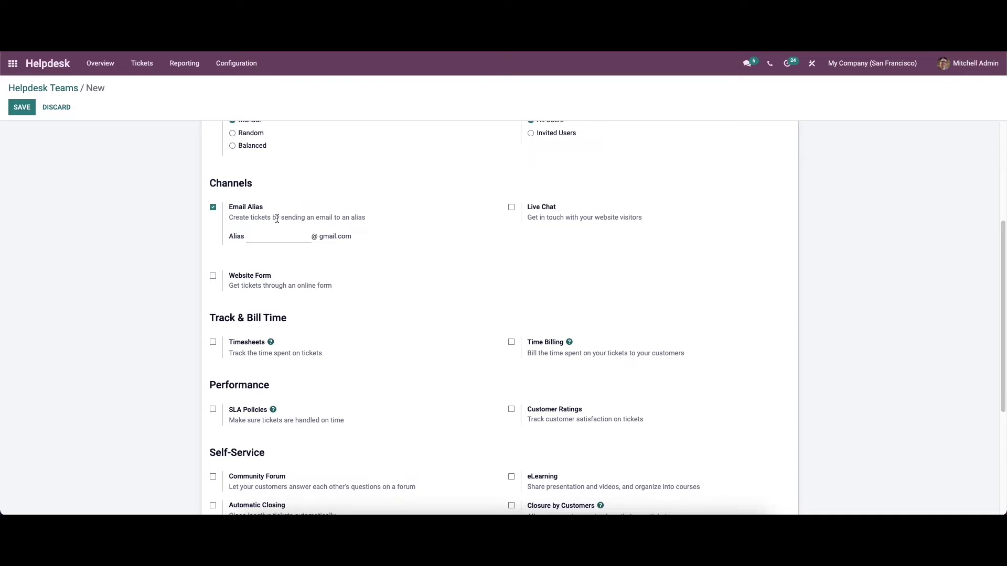
click(512, 208)
click(214, 276)
scroll(267, 266, down, 3)
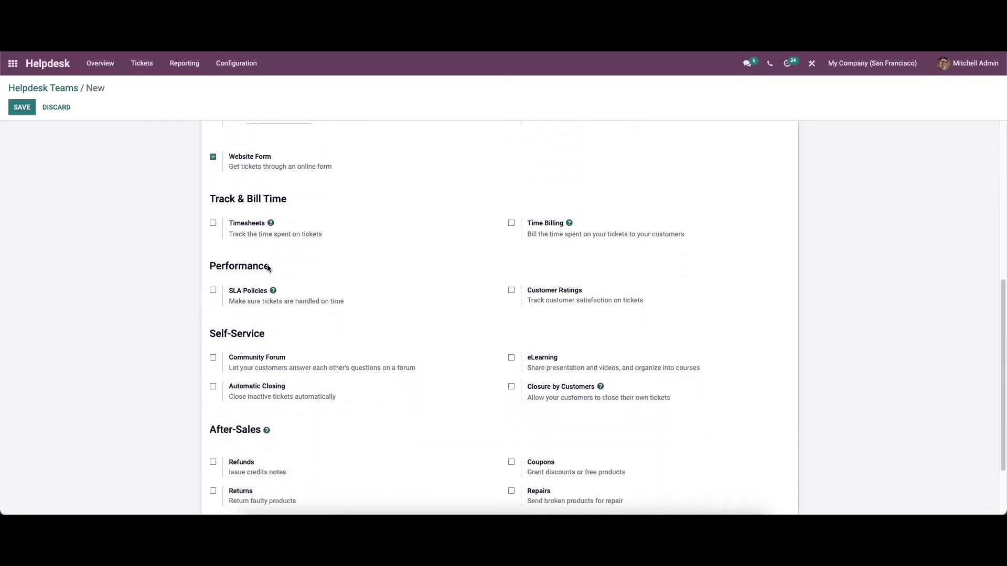
scroll(267, 266, down, 1)
scroll(267, 265, down, 2)
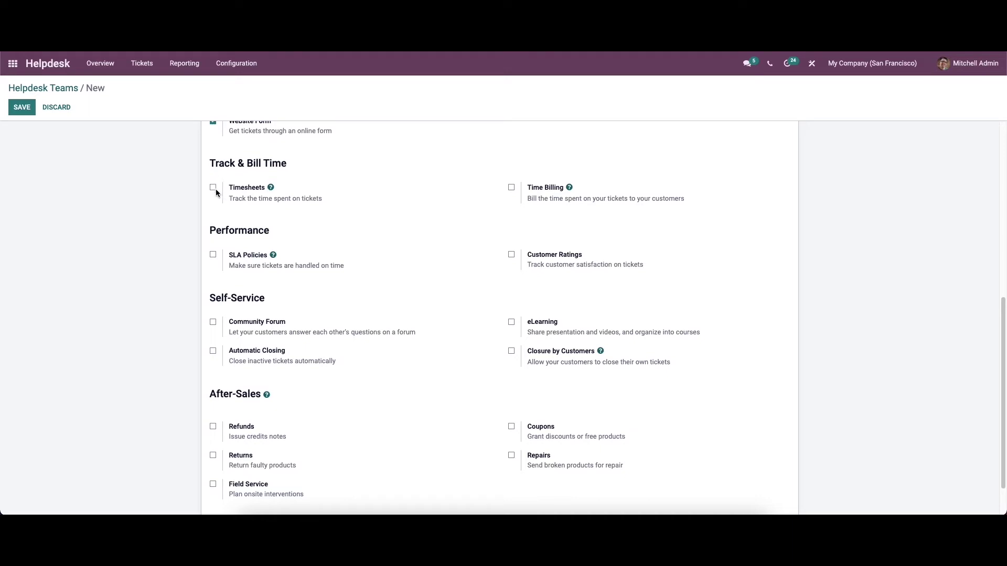
Enable Timesheets with no project chosen, plus Time Billing
click(213, 188)
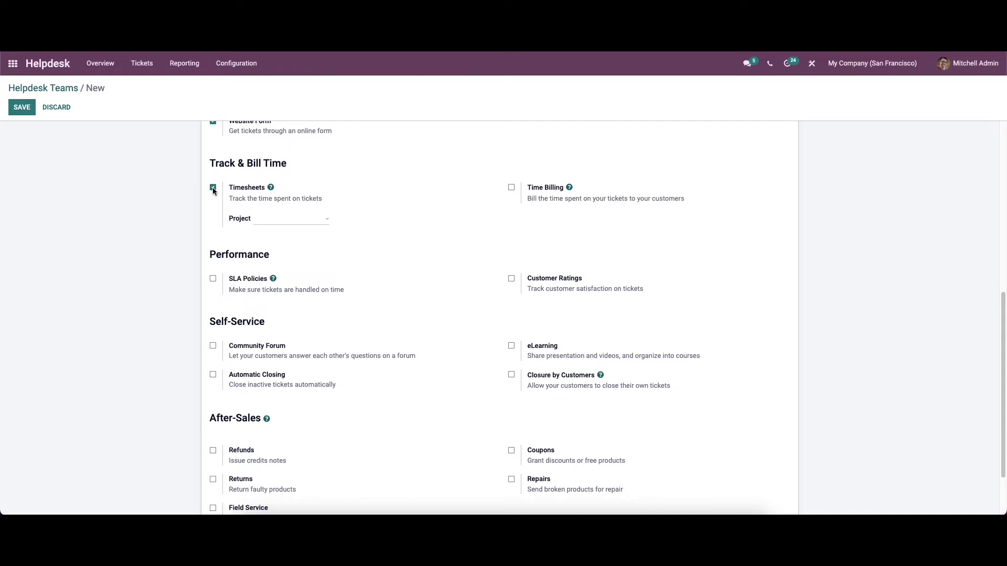
click(282, 218)
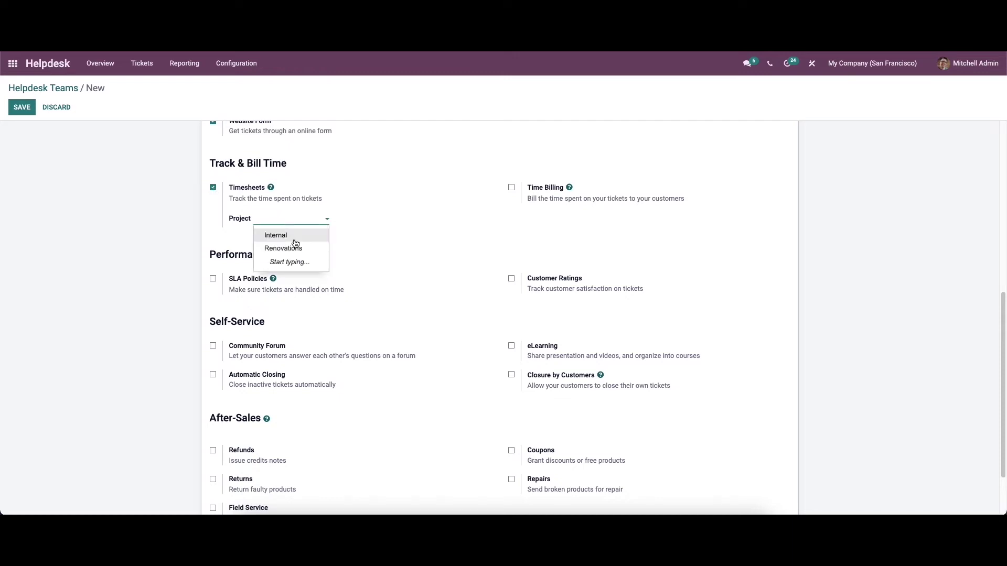
click(366, 226)
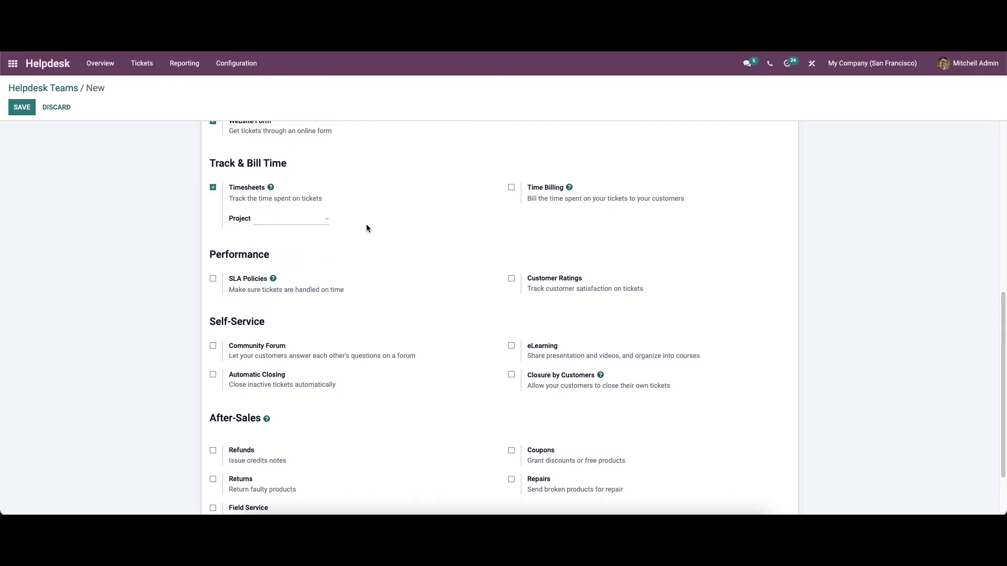
click(512, 188)
scroll(509, 193, down, 3)
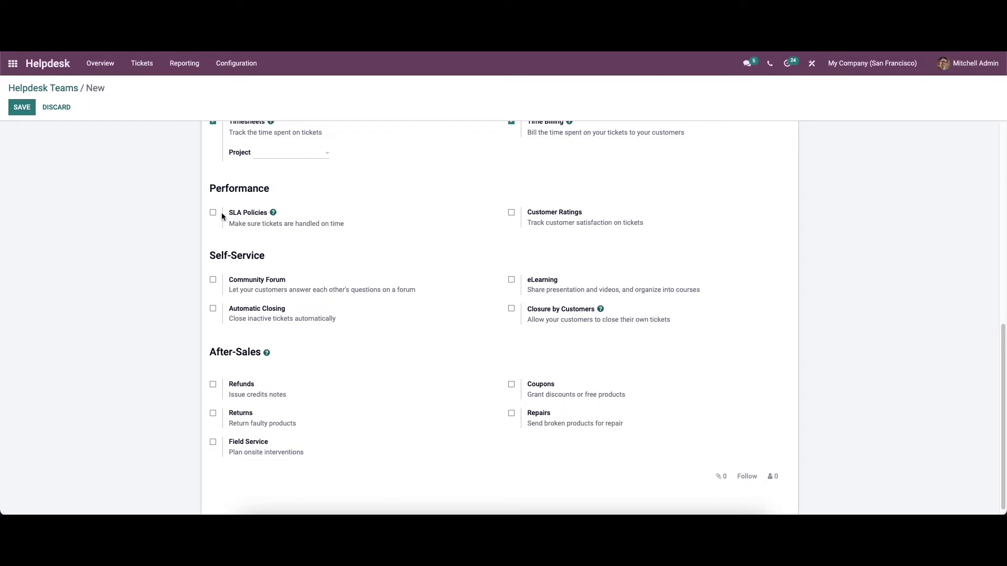
Turn on SLA Policies and Customer Ratings, publishing the team's ratings on the website
click(213, 213)
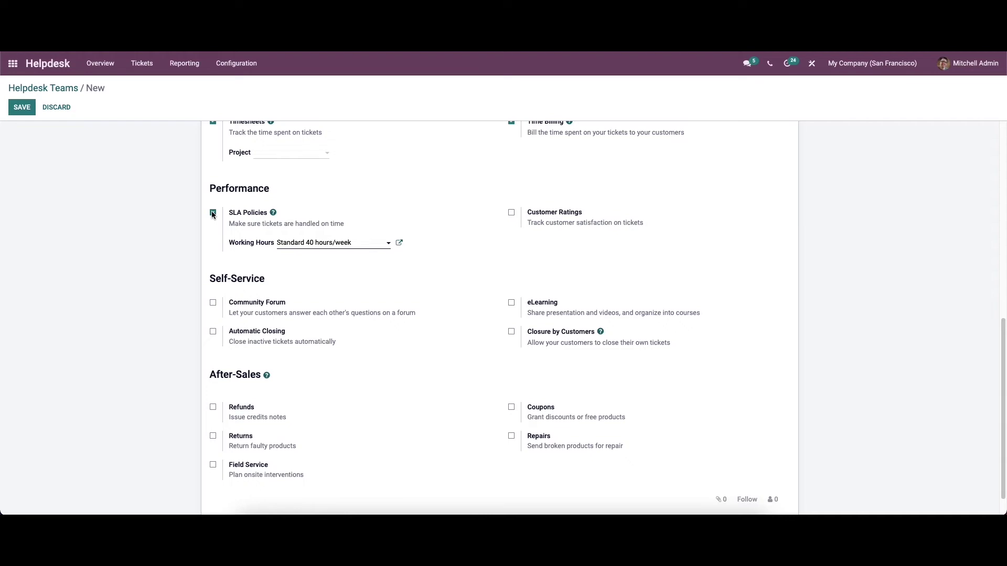
click(512, 213)
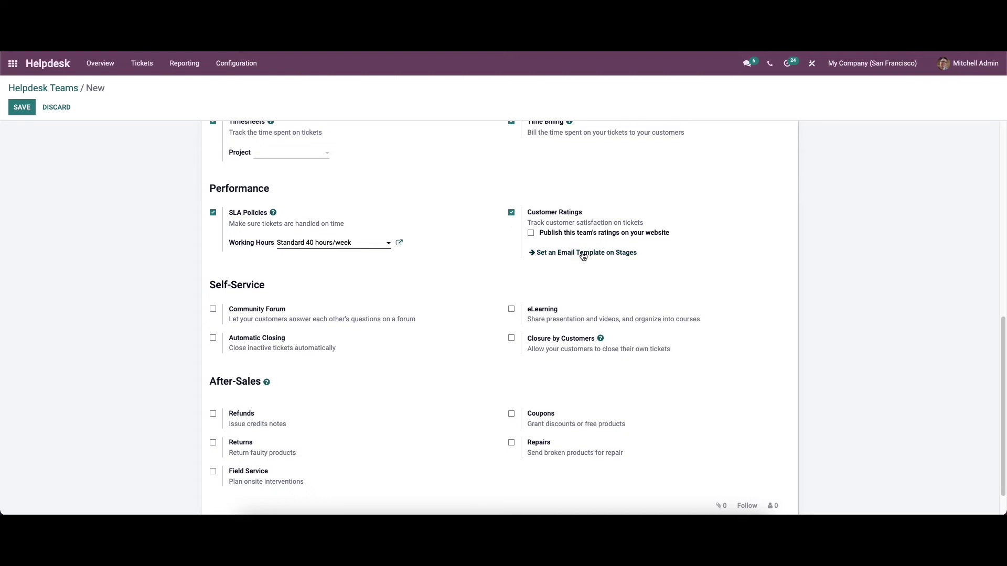
click(532, 234)
Enable Community Forum and eLearning, leaving the Course field empty
scroll(335, 284, down, 1)
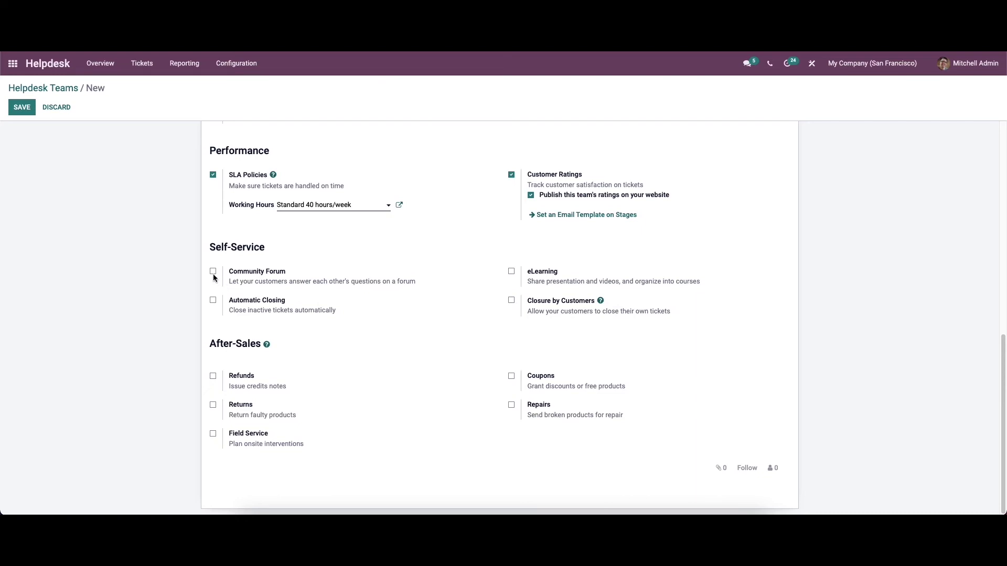
click(213, 272)
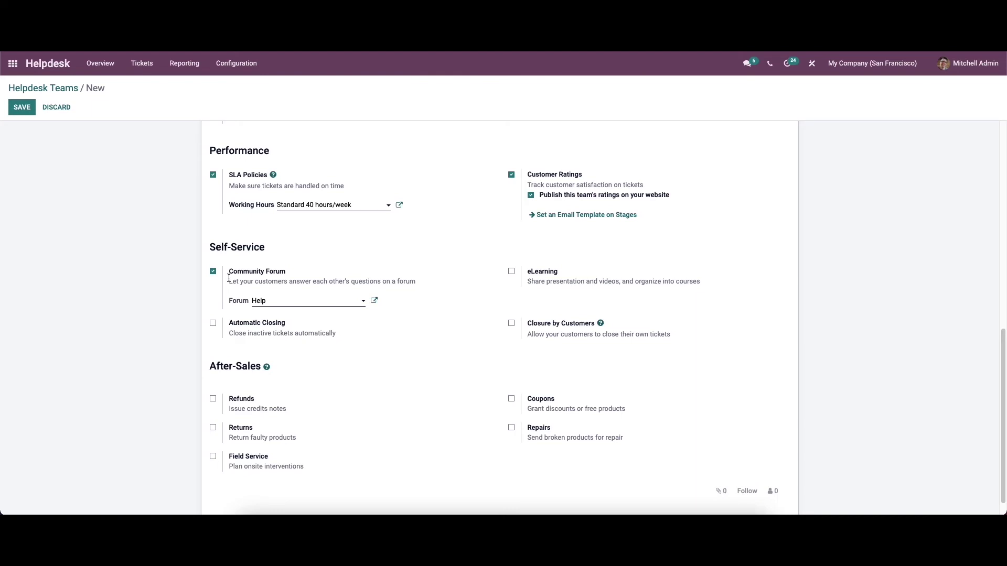
click(511, 271)
click(601, 304)
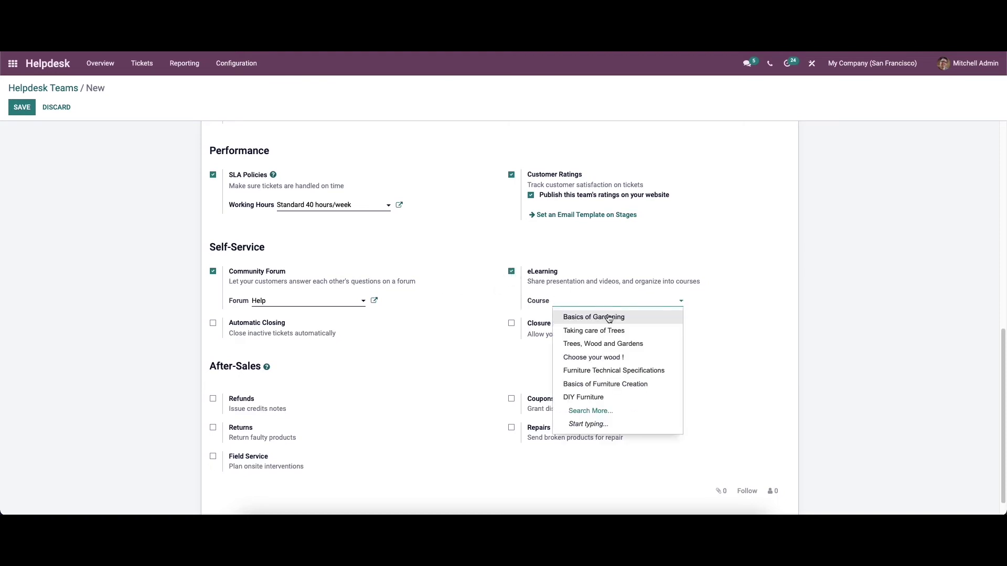
click(702, 341)
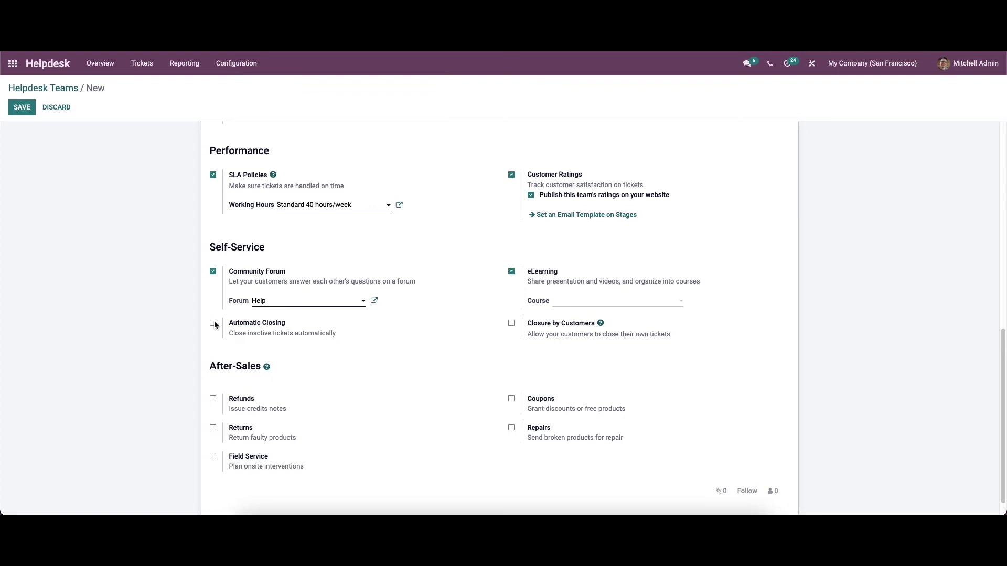
Enable Automatic Closing after 7 inactive days and Closure by Customers
click(213, 323)
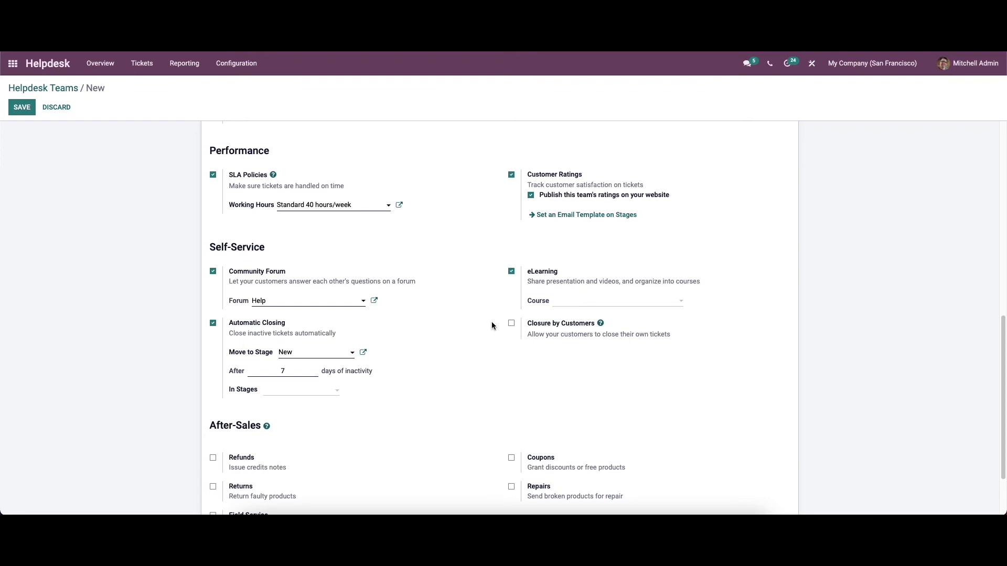
click(511, 324)
scroll(461, 324, down, 2)
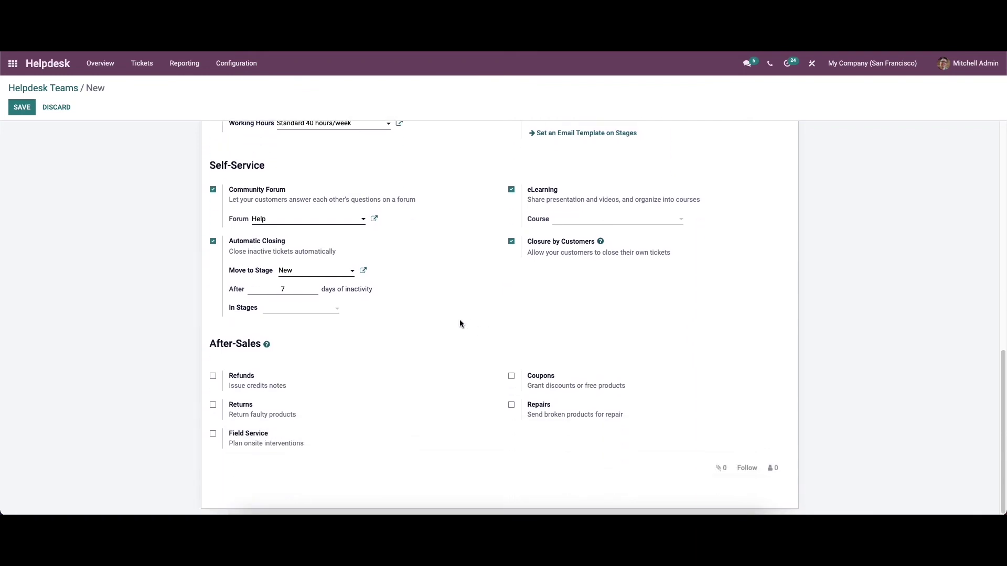
Enable Refunds, Returns and Field Service, keeping Field Service as the project and opening it
click(213, 376)
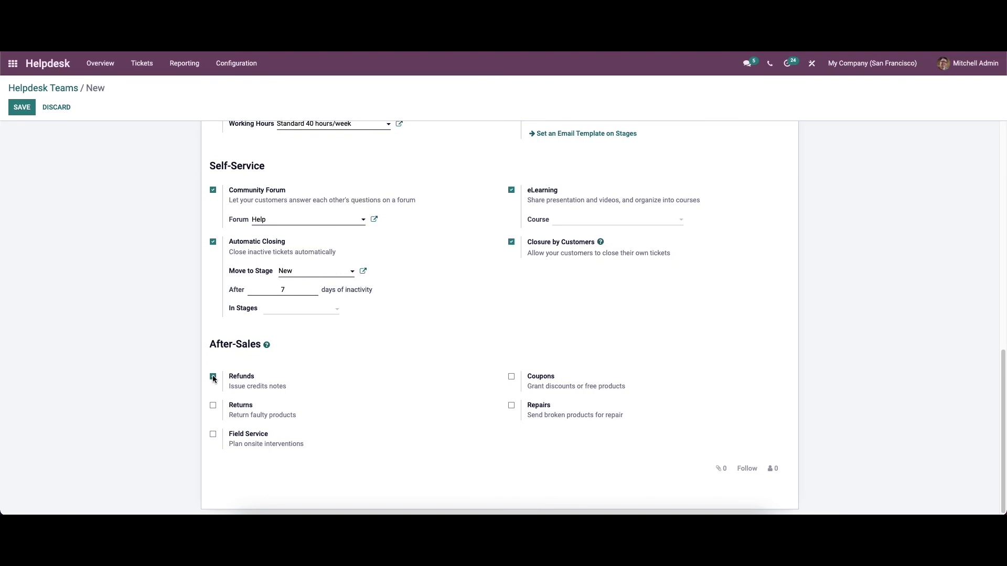
click(213, 405)
click(213, 435)
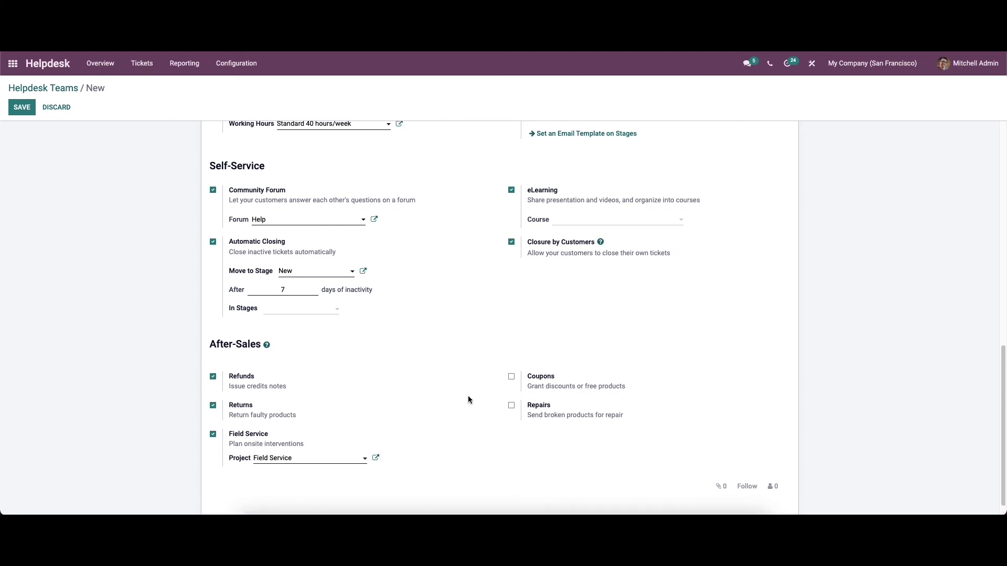
click(300, 460)
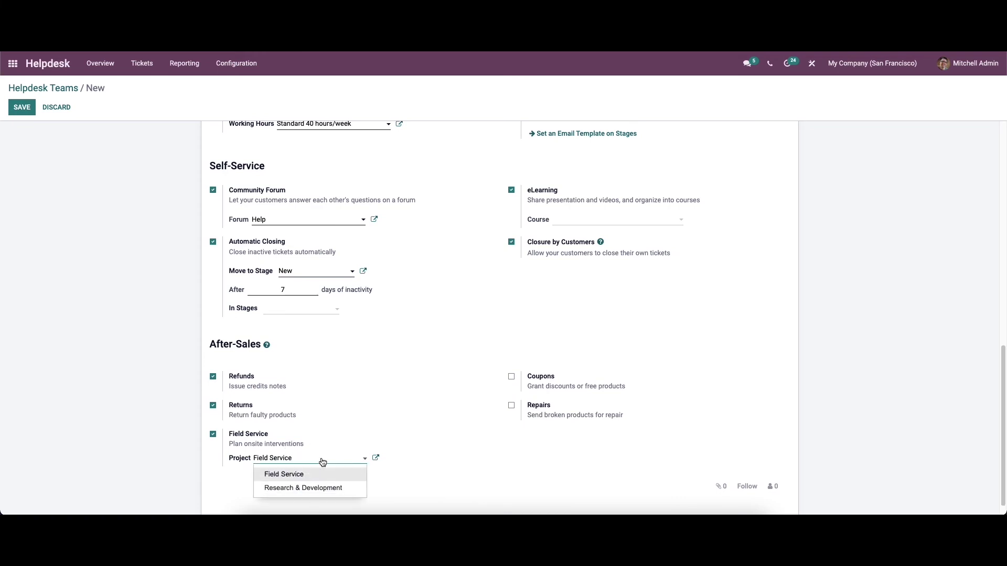
click(403, 475)
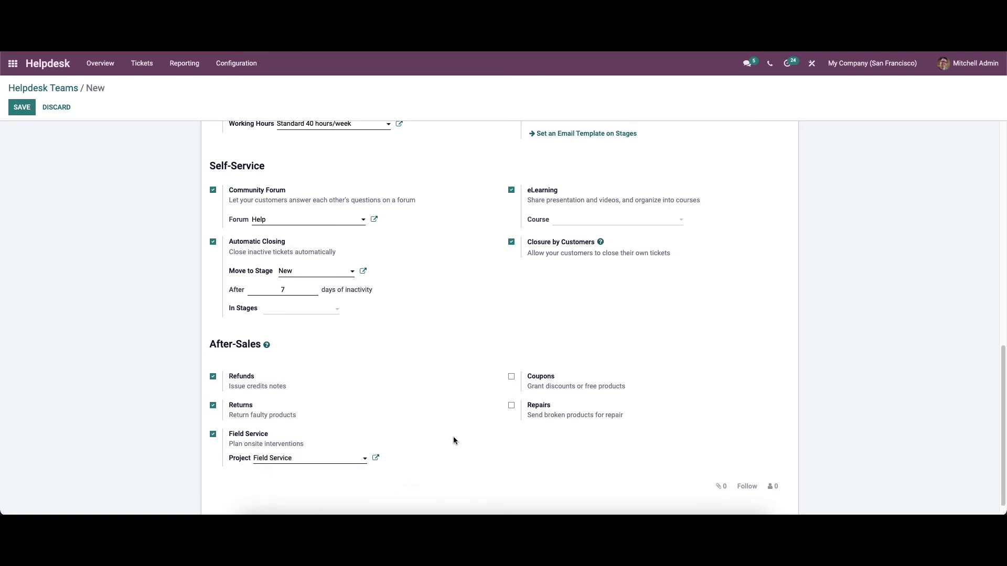
click(375, 458)
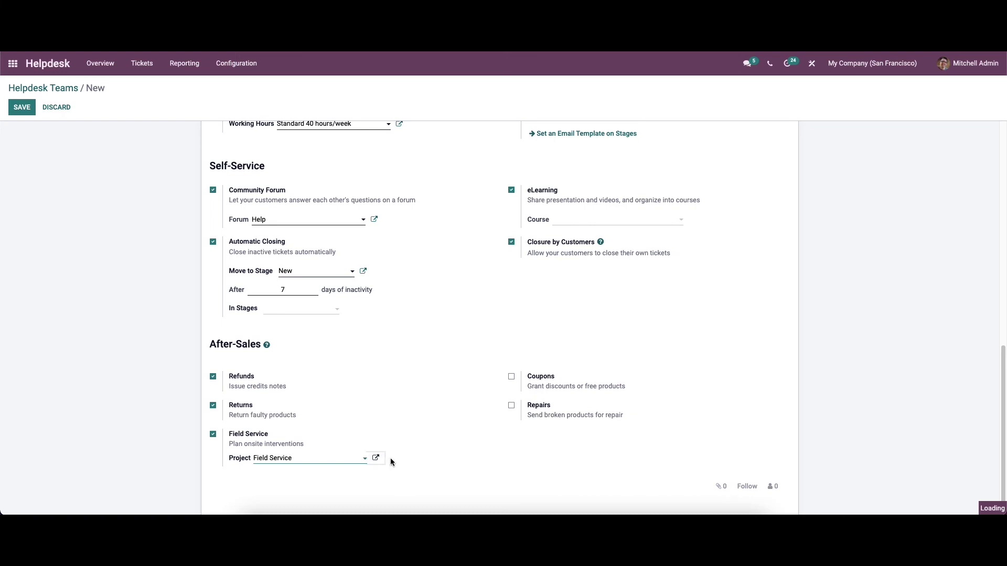
mouse_move(563, 248)
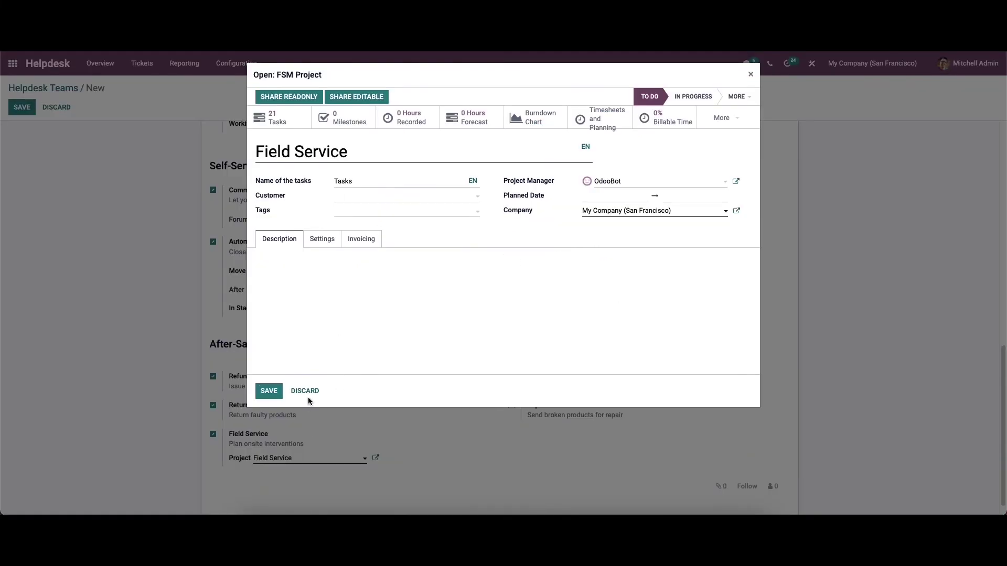
Discard the FSM Project window, enable Coupons and Repairs, and save the team
click(308, 395)
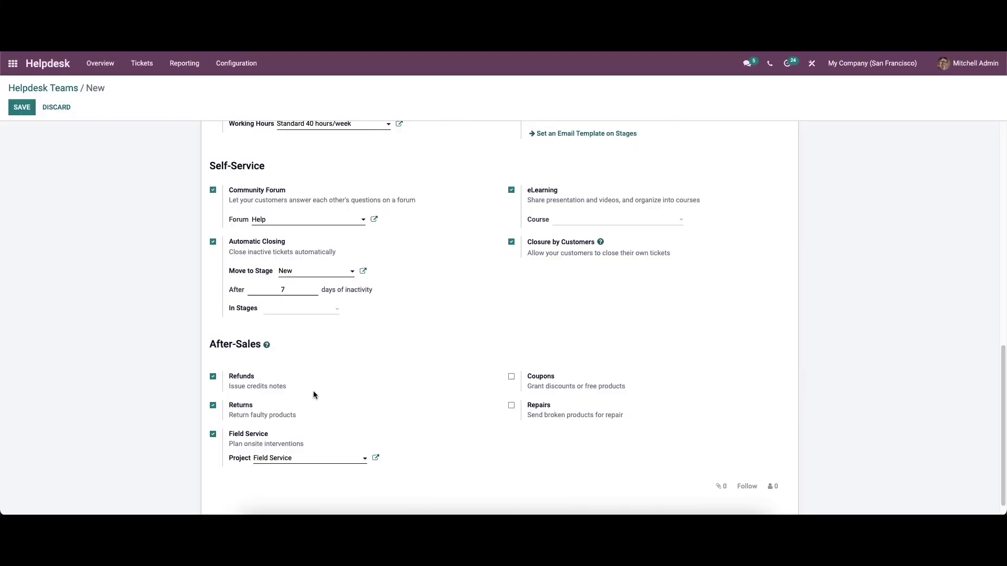
click(511, 377)
click(512, 407)
click(22, 108)
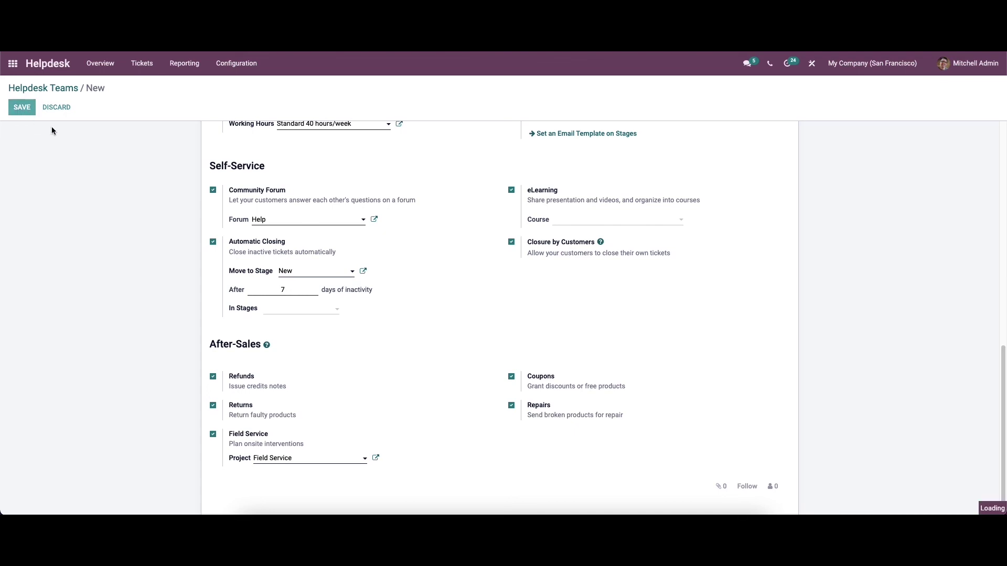